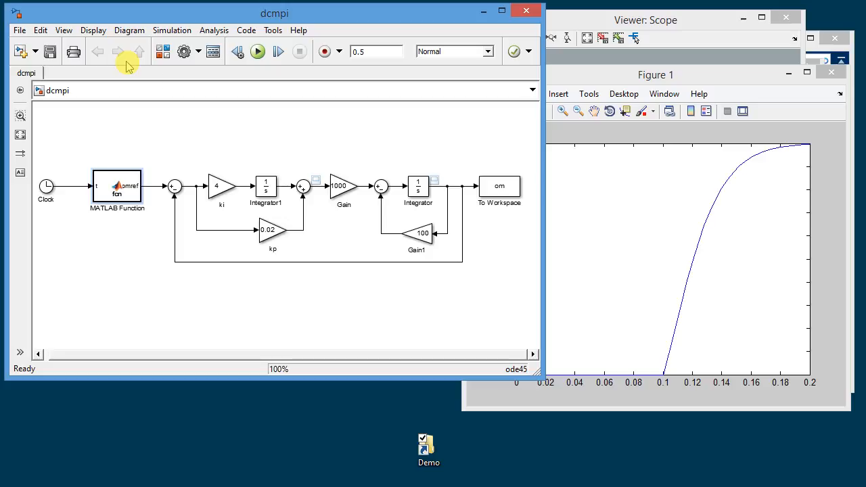
Open the model configuration parameters and examine the solver type, solver and tolerance settings.
left_click(174, 32)
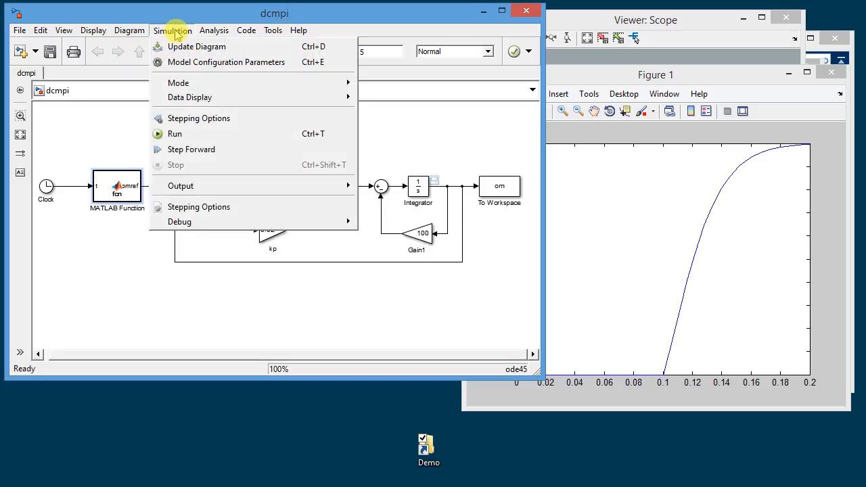
left_click(203, 62)
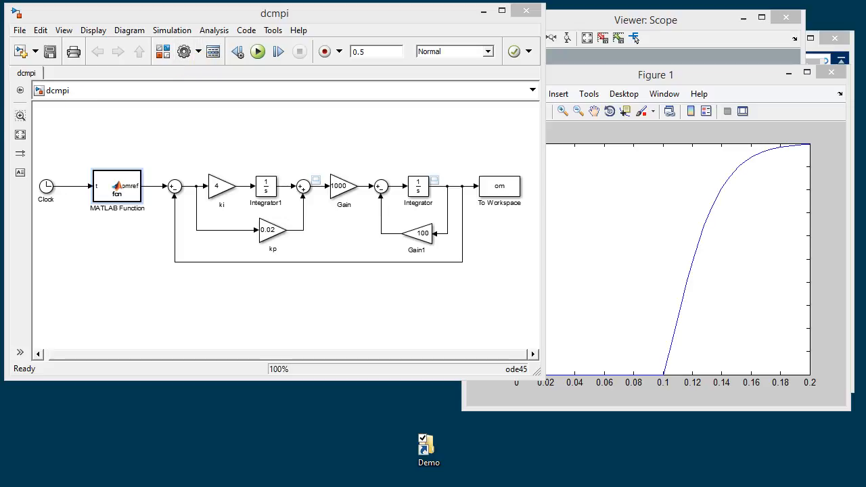
left_click_drag(0, 54, 262, 55)
left_click(420, 14)
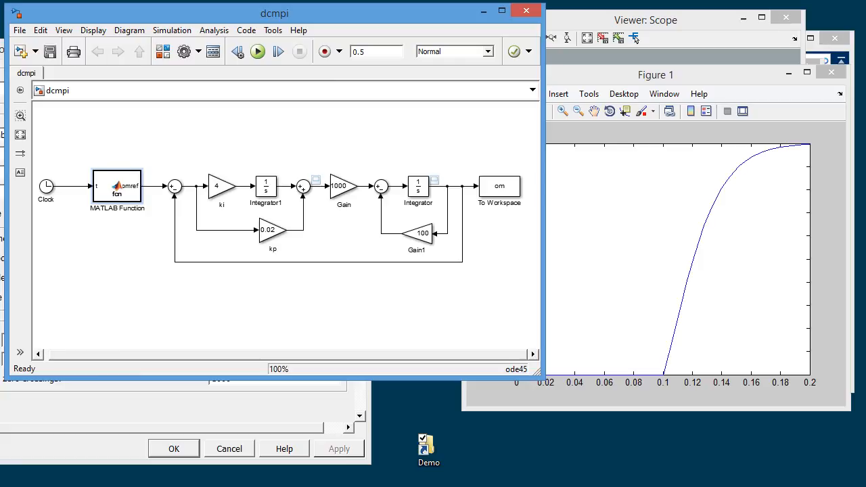
left_click_drag(0, 53, 212, 39)
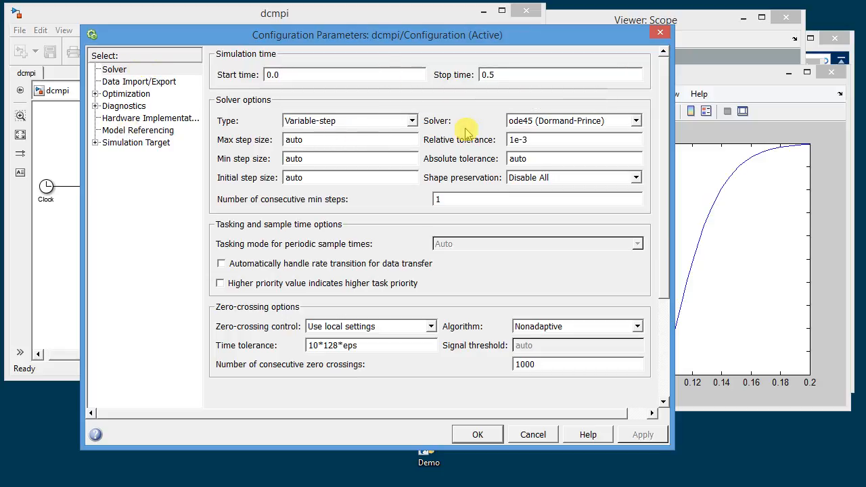
left_click(412, 122)
left_click(452, 126)
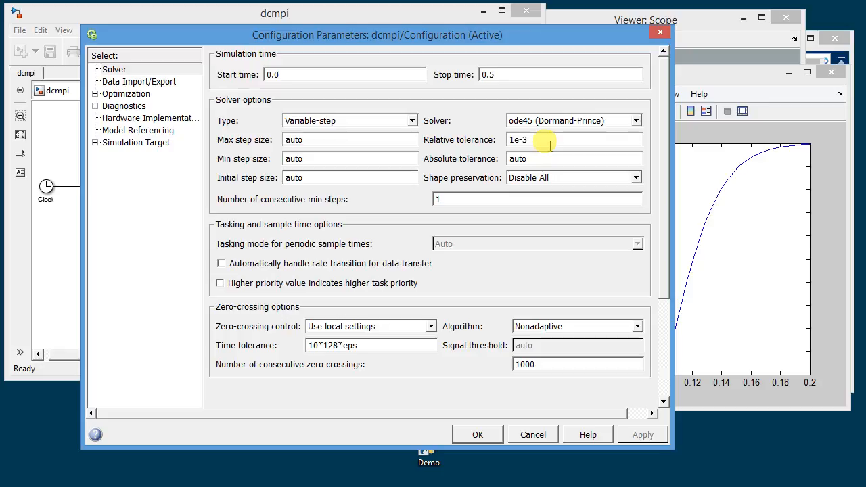
Review the data import/export and diagnostics settings, including the automatic solver parameter selection choices, and close the configuration without changes.
left_click(132, 83)
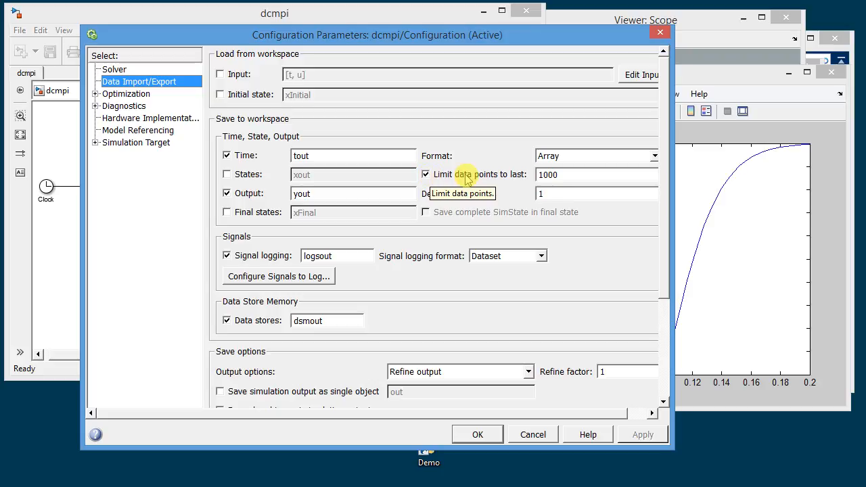
left_click(140, 107)
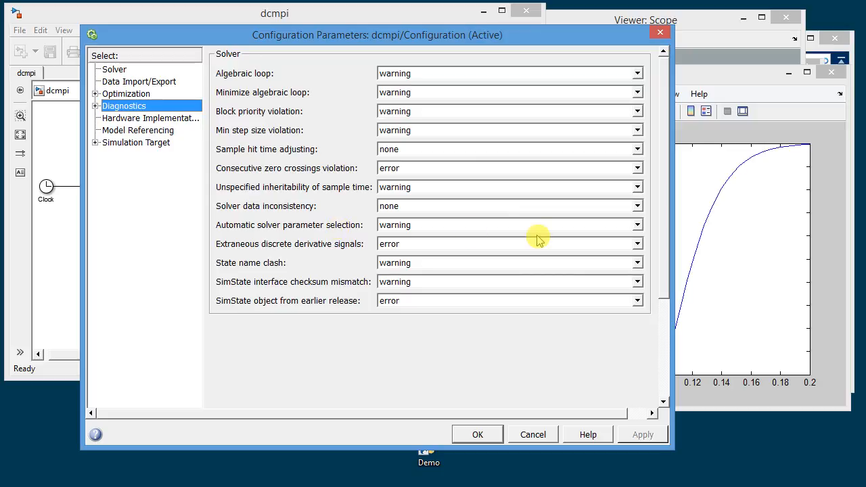
left_click(637, 225)
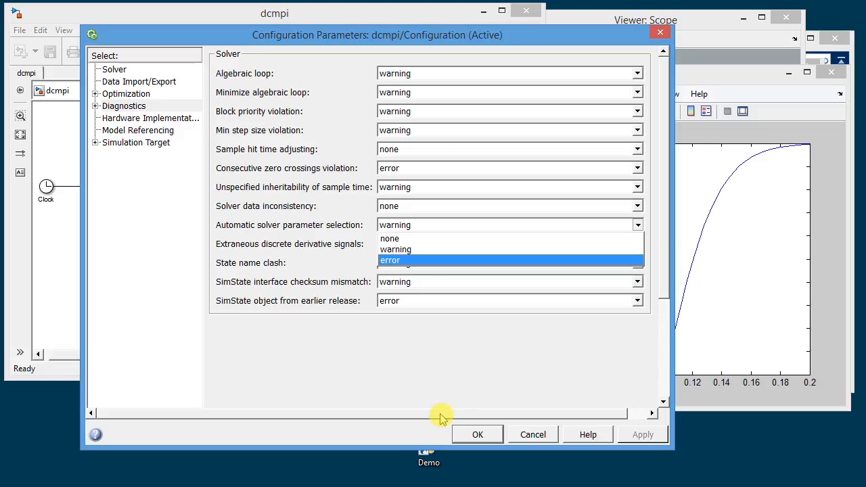
left_click(533, 435)
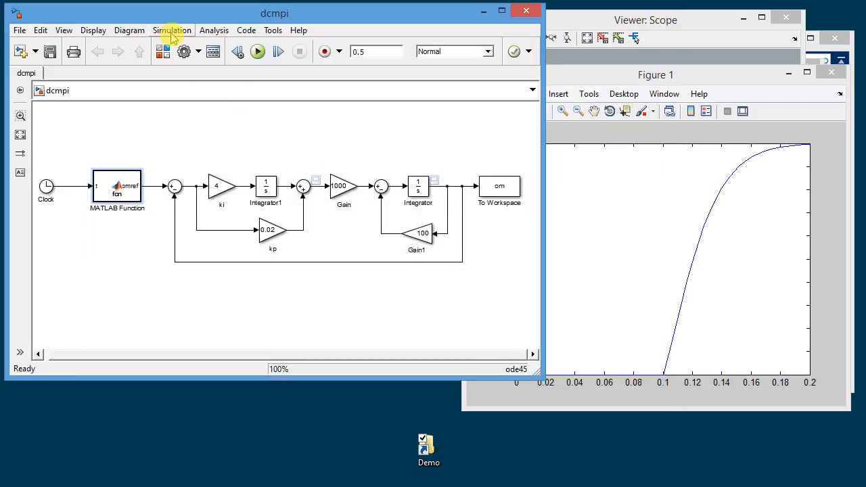
Define kp=0.02; and ki=4; in the model's initialization callback (InitFcn) and confirm the model properties.
left_click(20, 32)
mouse_move(88, 174)
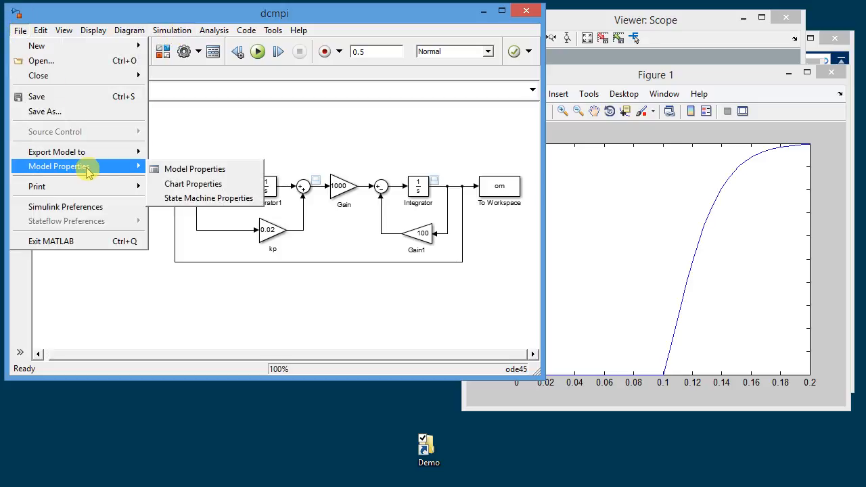
left_click(222, 175)
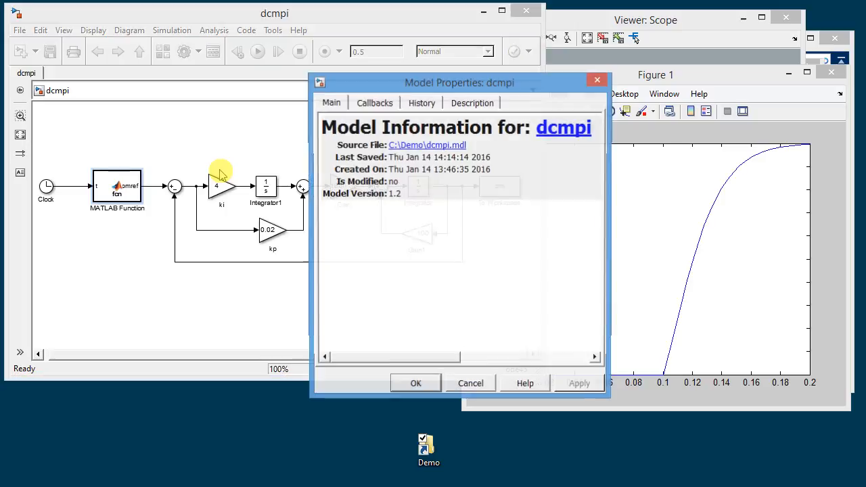
left_click(377, 103)
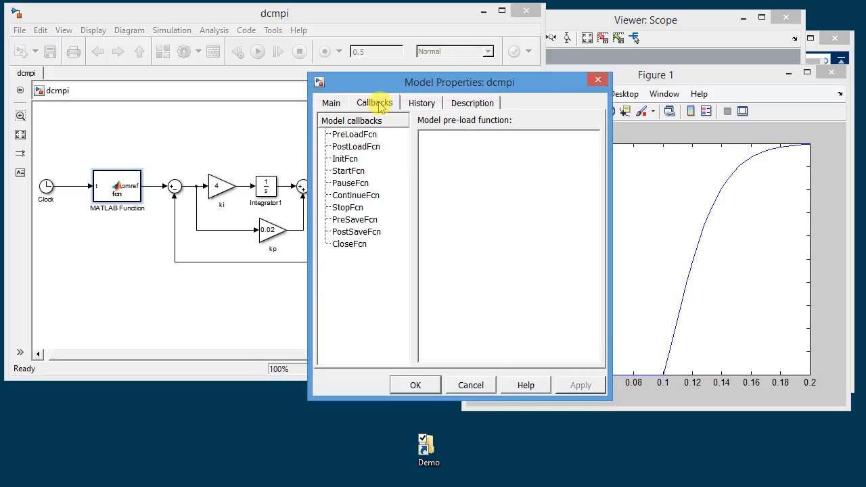
left_click(352, 161)
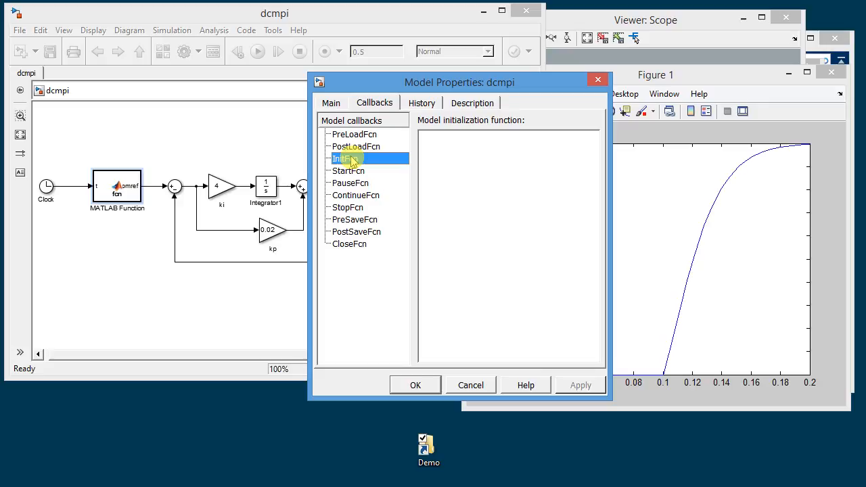
left_click(450, 166)
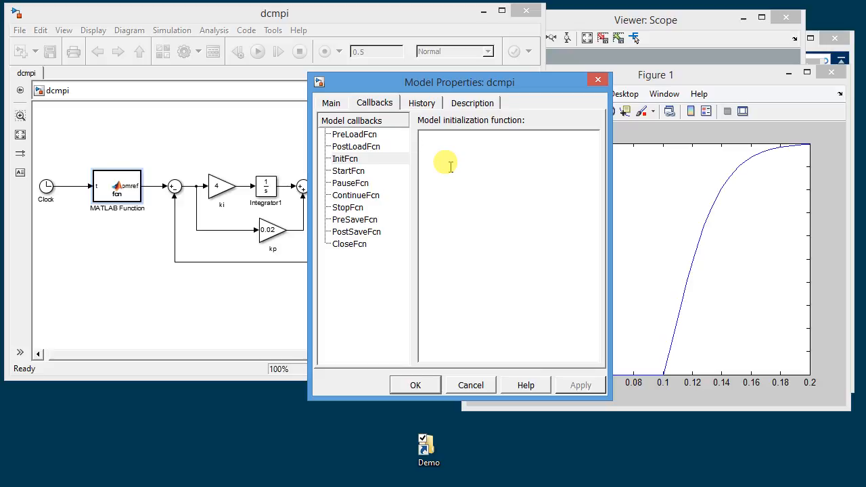
type("kp=0.02")
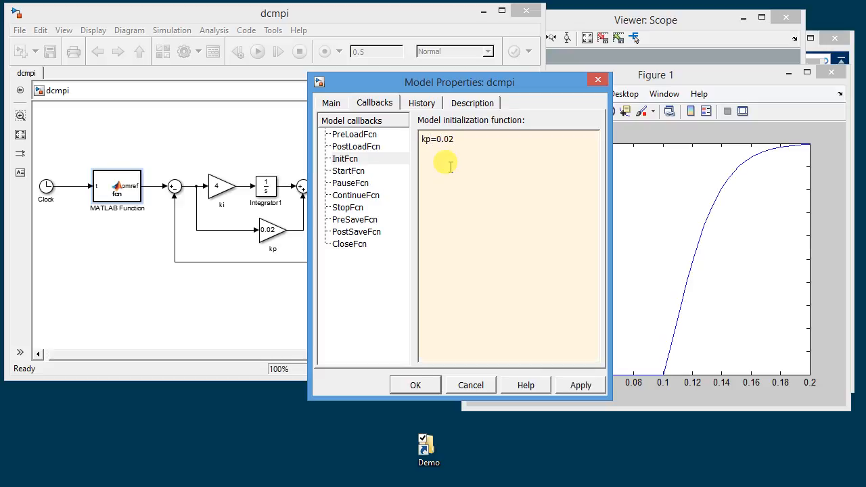
type("; ki=4;")
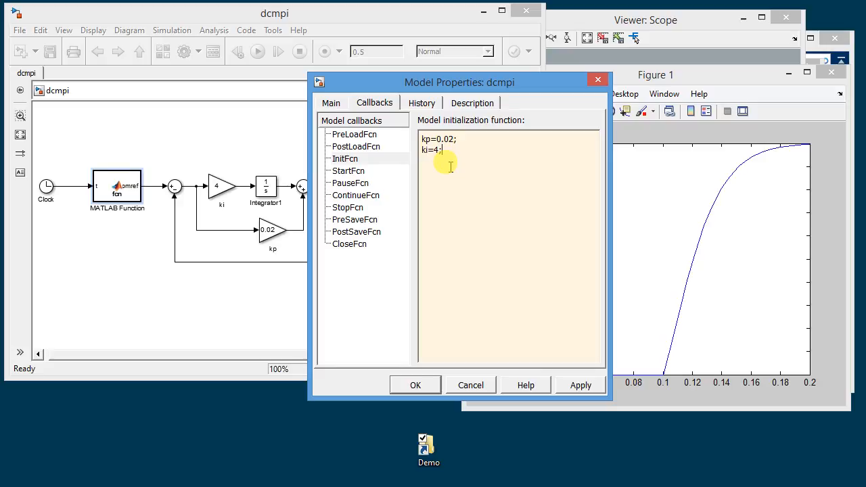
left_click(418, 385)
Set the ki block's gain to the variable ki and the kp block's gain to the variable kp.
left_click(219, 188)
double_click(219, 188)
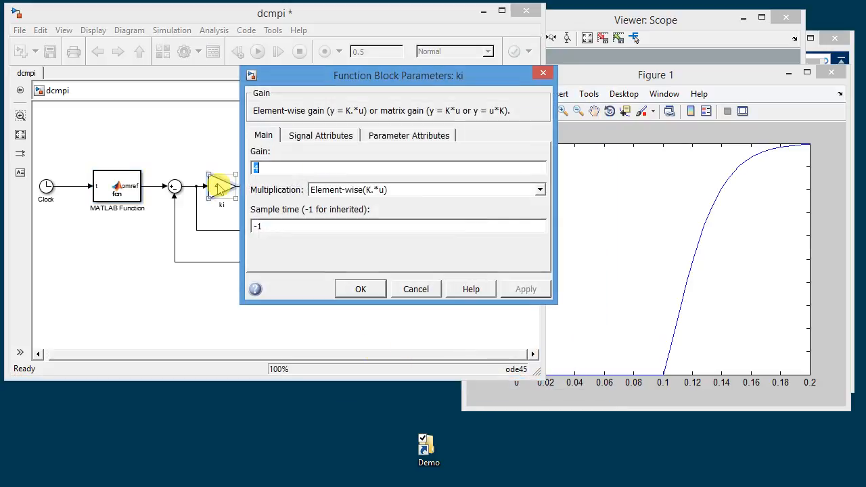
type("ki")
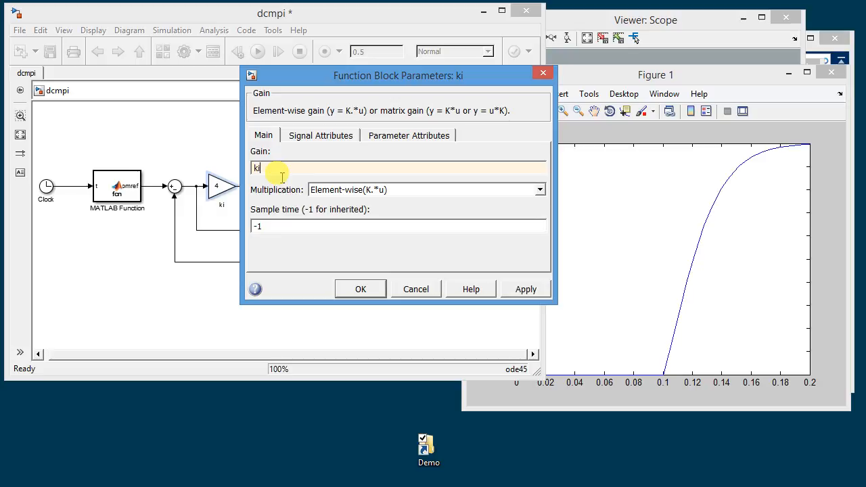
left_click(366, 289)
double_click(271, 232)
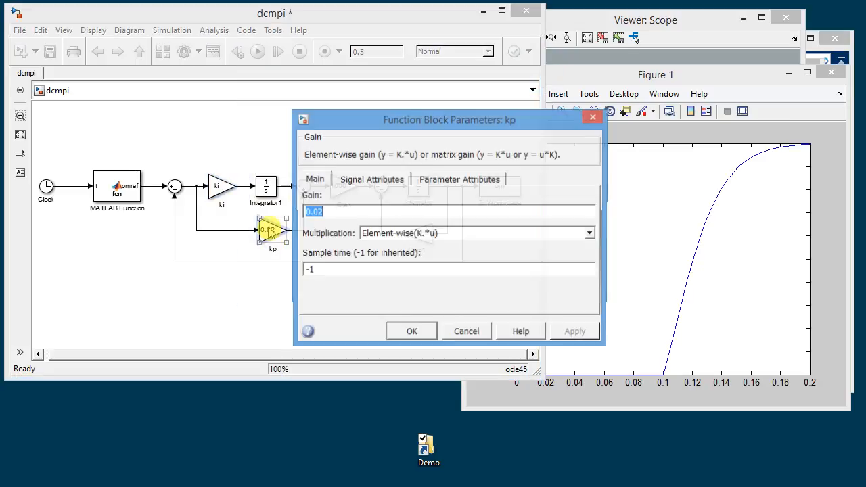
type("kp")
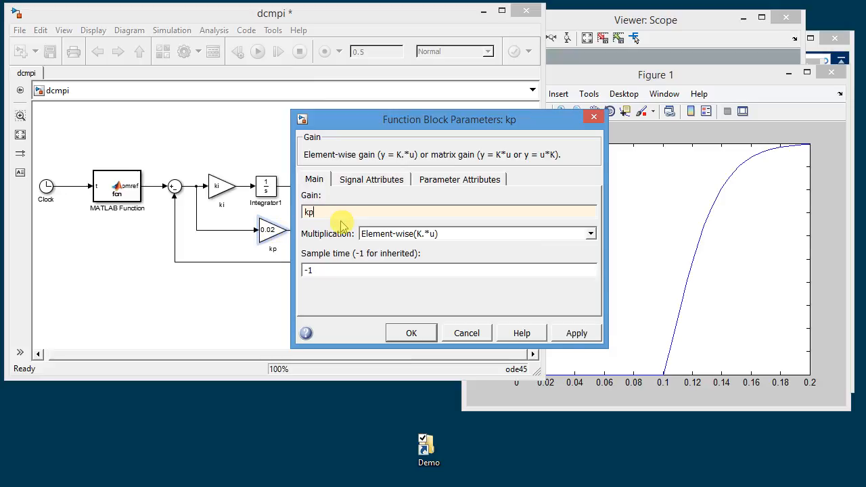
left_click(411, 334)
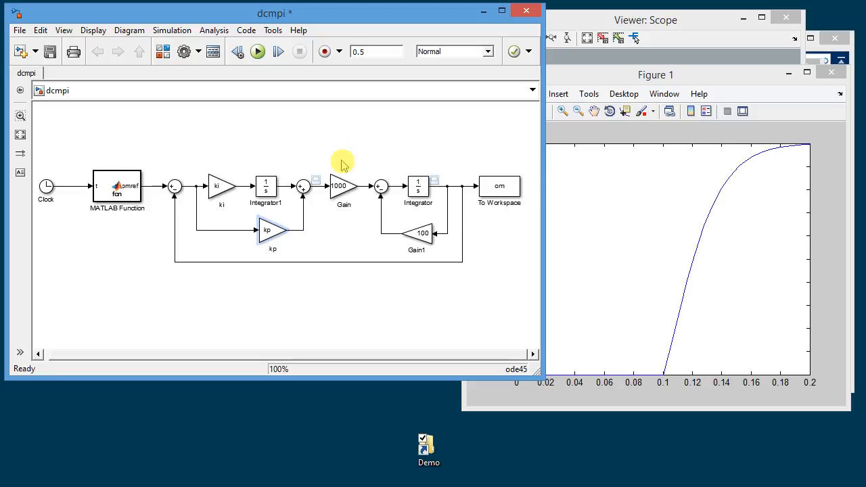
Run the simulation and autoscale both plots in the scope viewer.
left_click(258, 52)
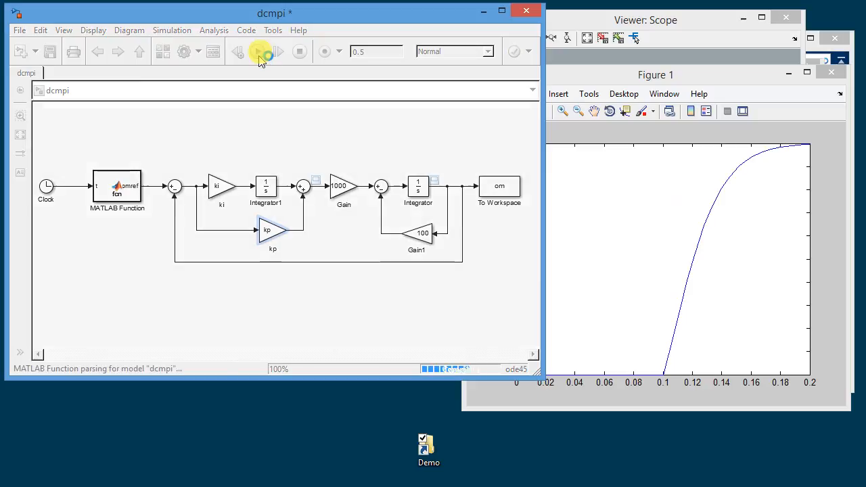
left_click(702, 29)
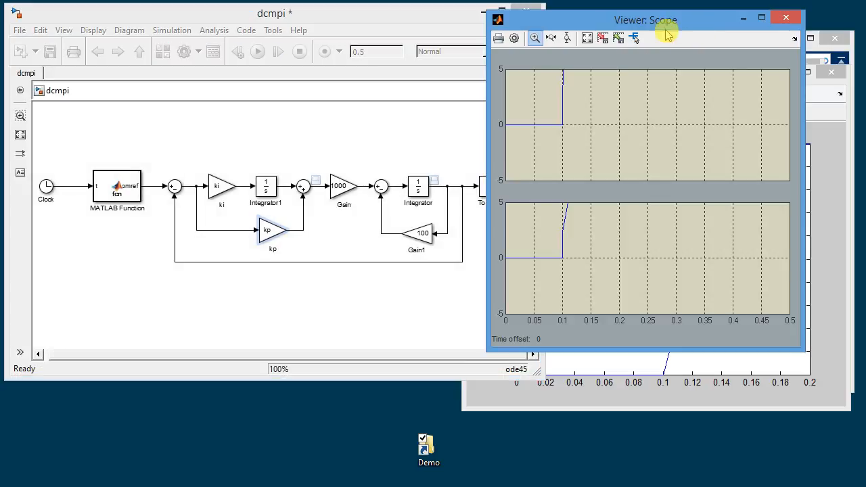
left_click(588, 39)
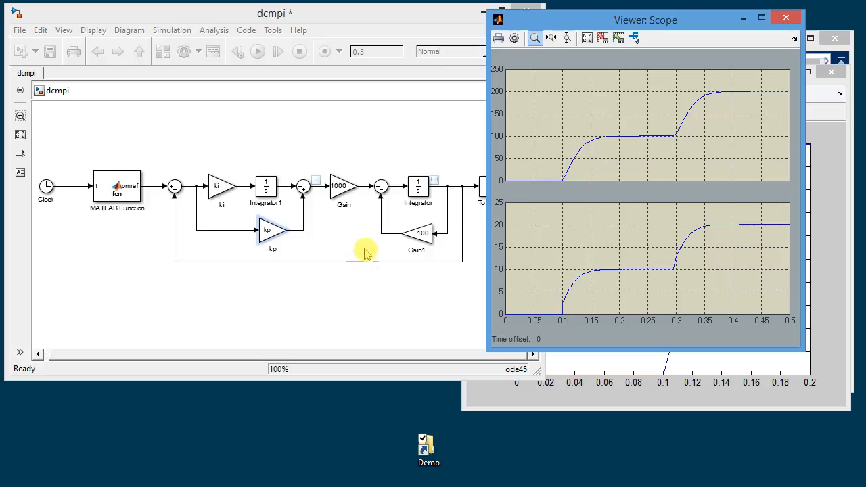
left_click(409, 237)
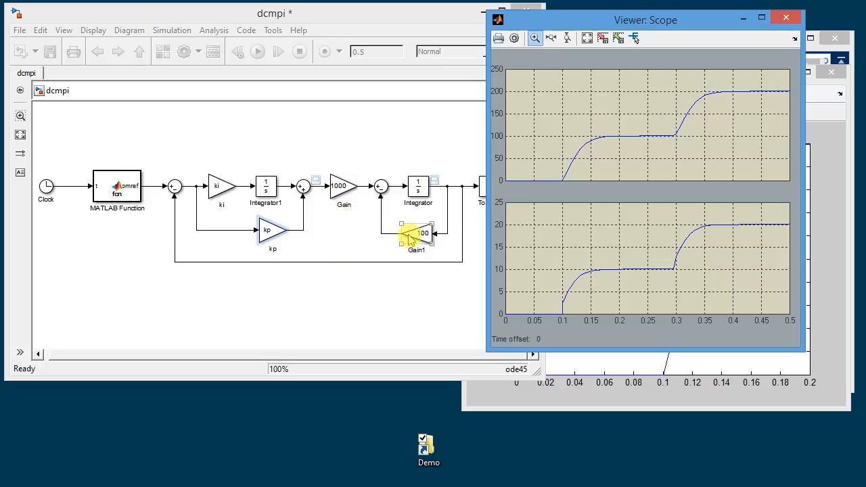
left_click(227, 192)
left_click(268, 231)
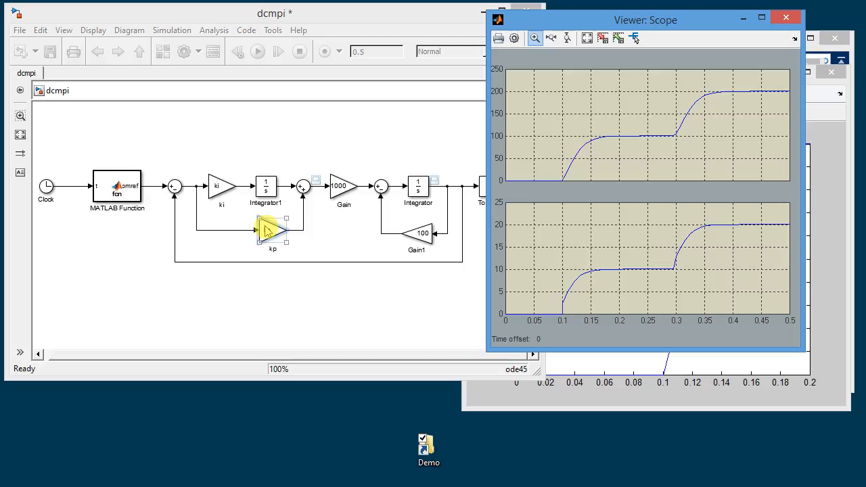
Group the ki, Integrator1, kp and adjoining sum blocks into a subsystem and align it so its signal lines run straight.
left_click(281, 138)
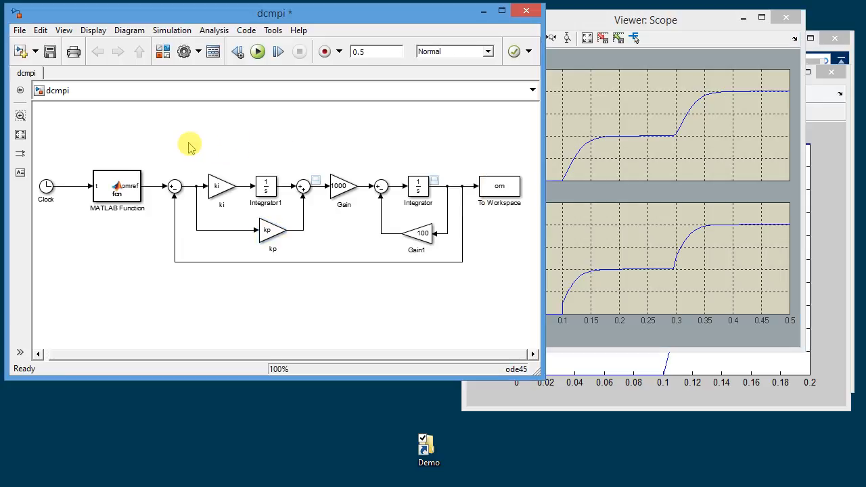
left_click_drag(189, 143, 323, 248)
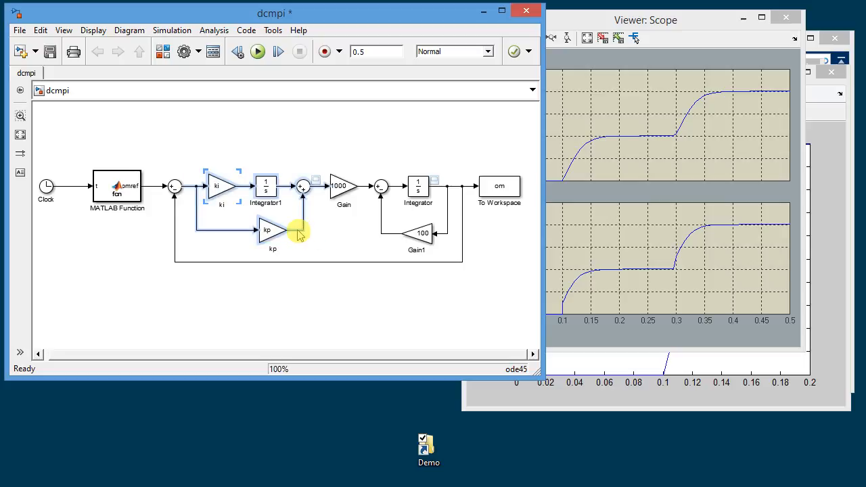
right_click(303, 236)
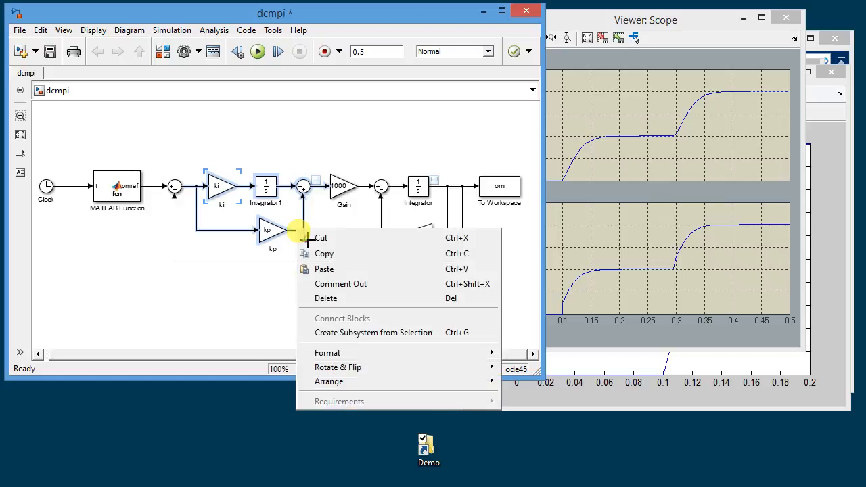
left_click(341, 335)
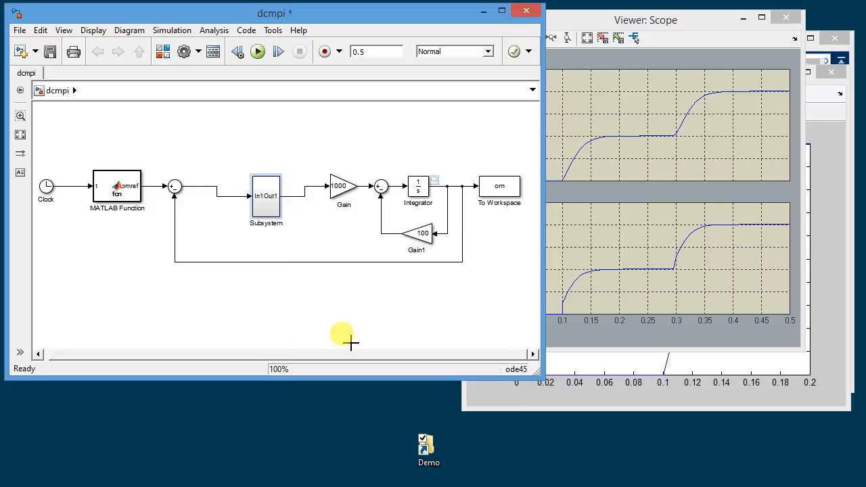
left_click_drag(269, 206, 264, 195)
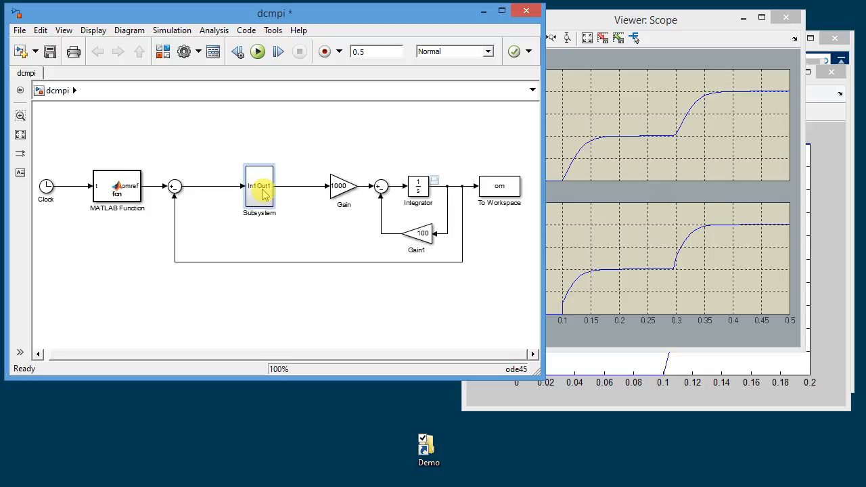
Inspect the subsystem's contents and its input and output ports, and return to the top-level dcmpi model.
double_click(264, 194)
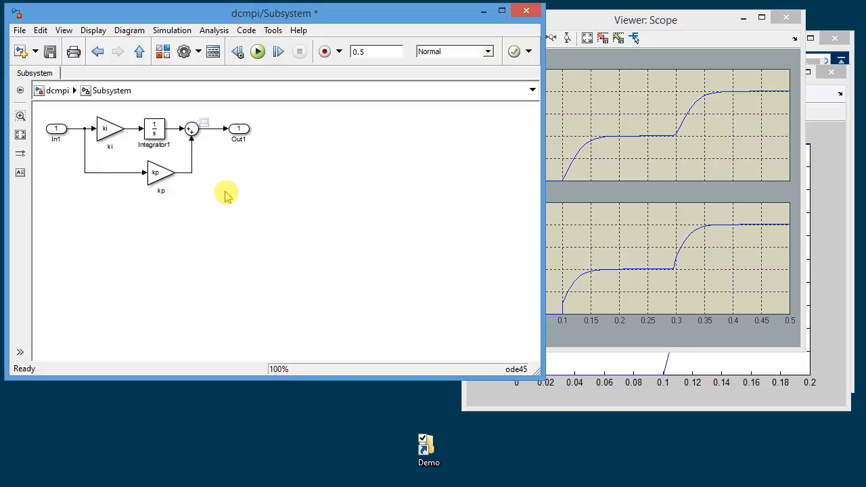
left_click(63, 143)
left_click(59, 153)
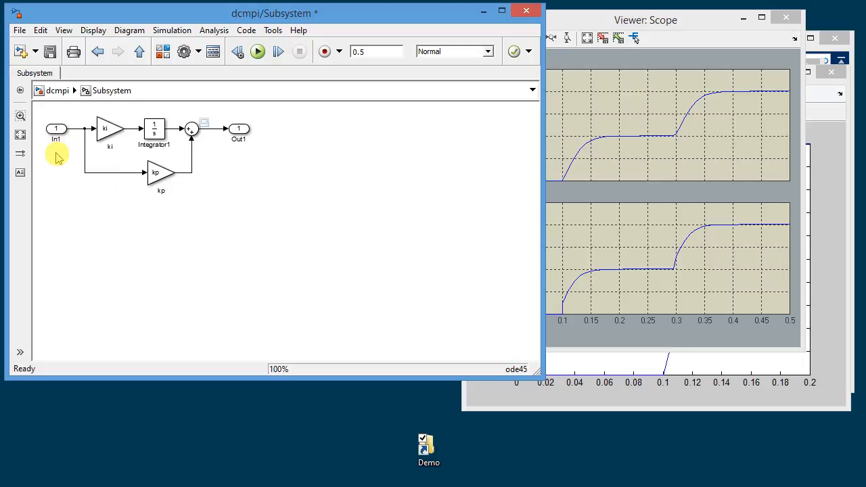
left_click(58, 91)
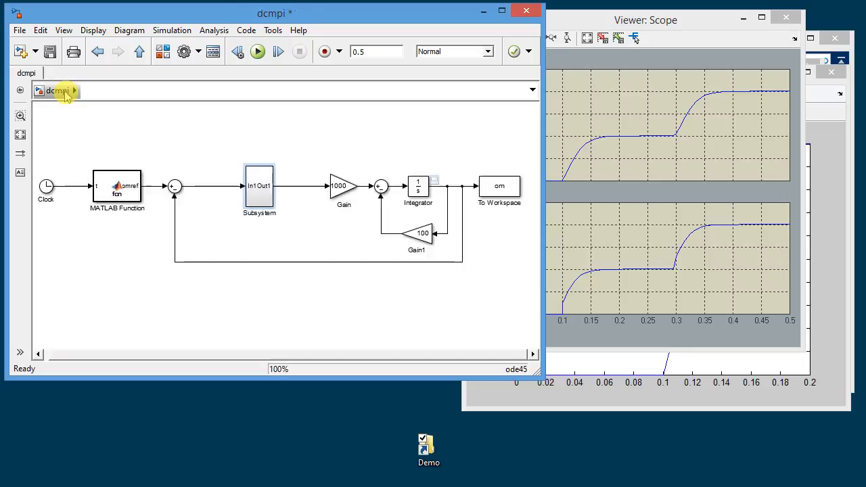
Rename the Subsystem block to PI controller.
left_click(277, 216)
key("BackSpace")
key("BackSpace")
key("BackSpace")
key("BackSpace")
key("BackSpace")
key("BackSpace")
key("BackSpace")
key("BackSpace")
key("BackSpace")
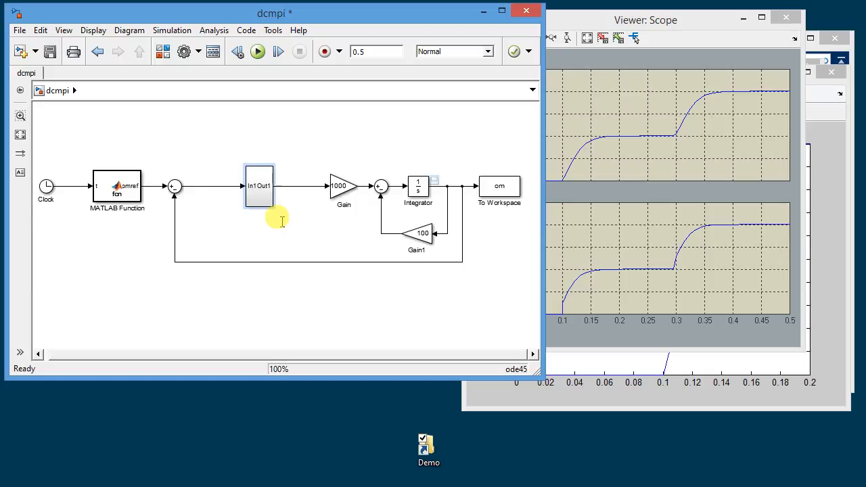
type("PI controller")
left_click(261, 196)
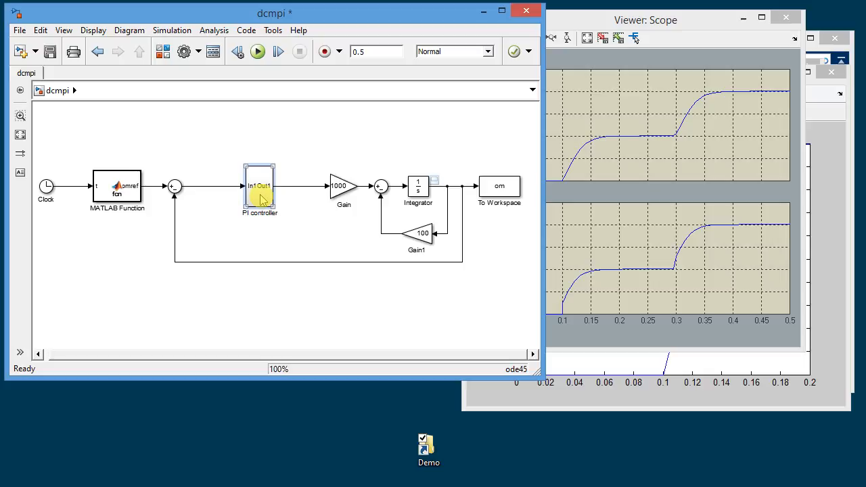
Try moving the PI controller subsystem over toward the Gain block, and undo the move.
left_click_drag(261, 196, 328, 200)
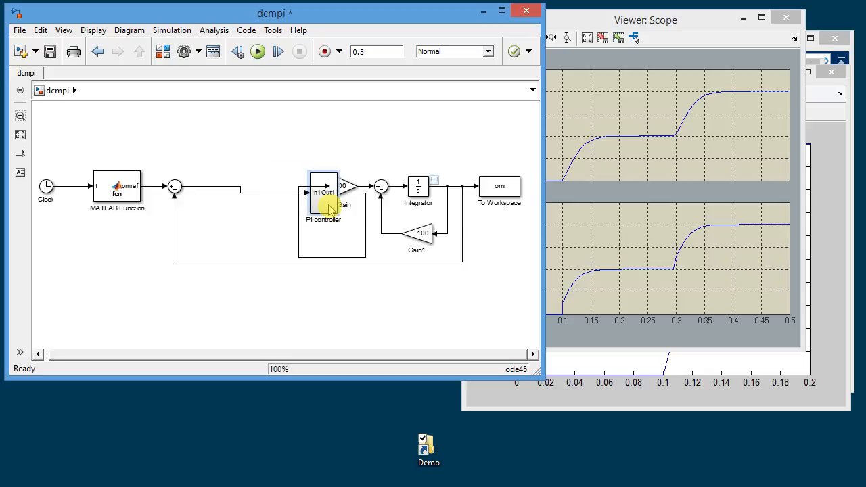
key("ctrl+z")
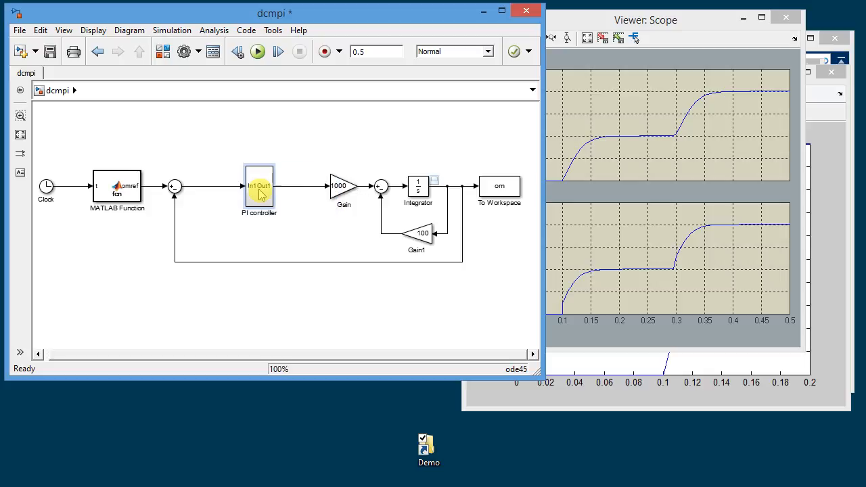
Move the MATLAB and Figure 1 windows aside and bring the Simulink Library Browser to the front.
left_click(817, 53)
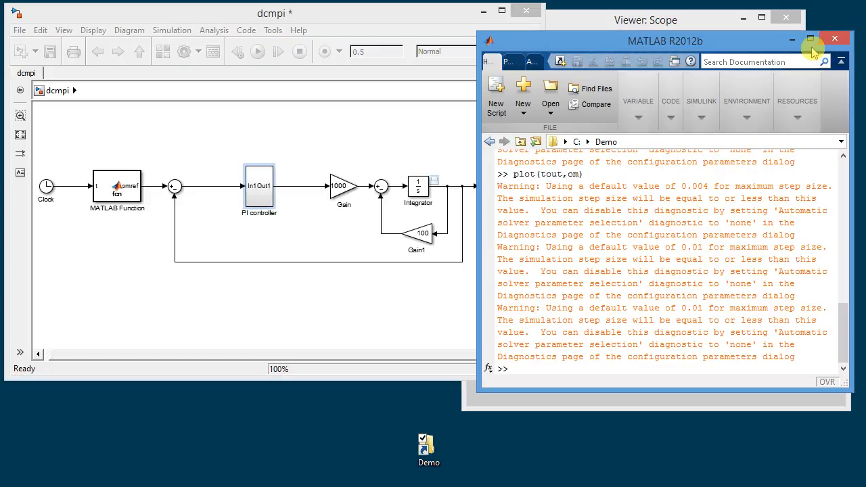
left_click_drag(774, 35, 636, 29)
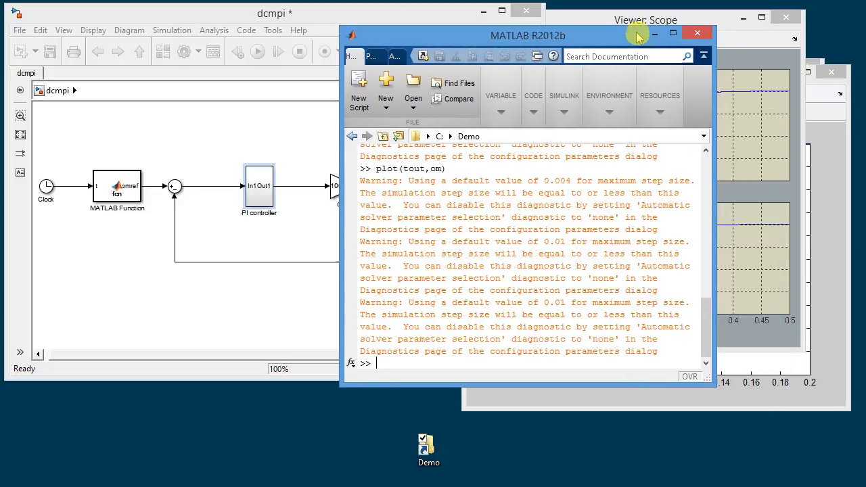
left_click(832, 87)
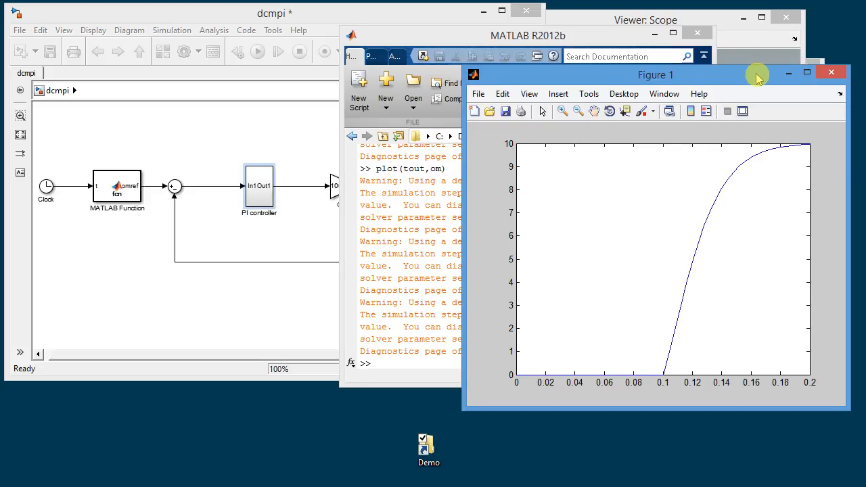
left_click_drag(761, 79, 673, 82)
left_click(812, 91)
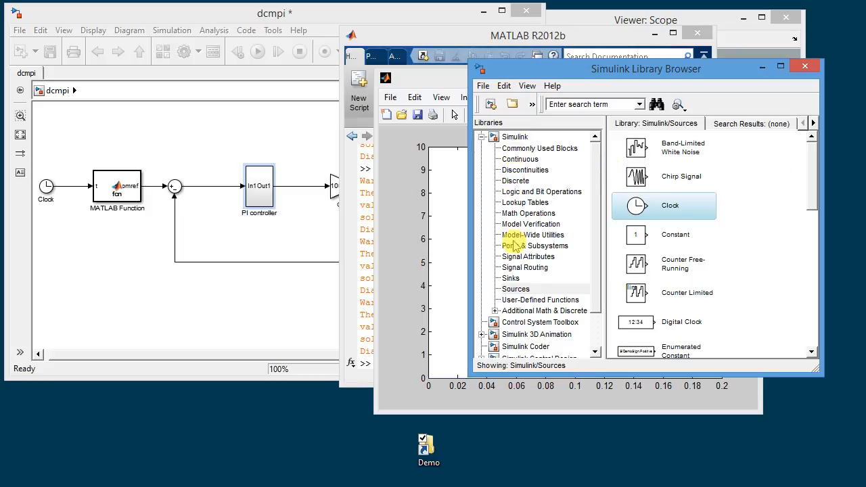
Examine the blocks in the Discontinuities and Signal Routing libraries, including those further down each list.
left_click(535, 171)
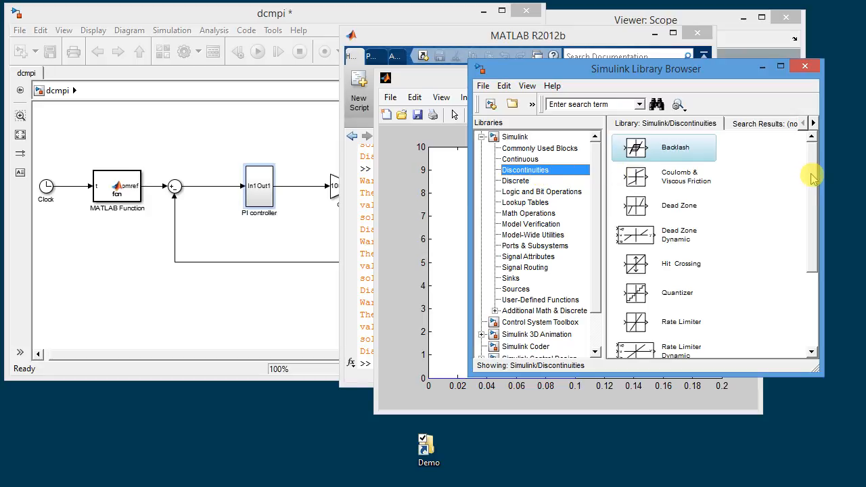
left_click_drag(815, 177, 813, 257)
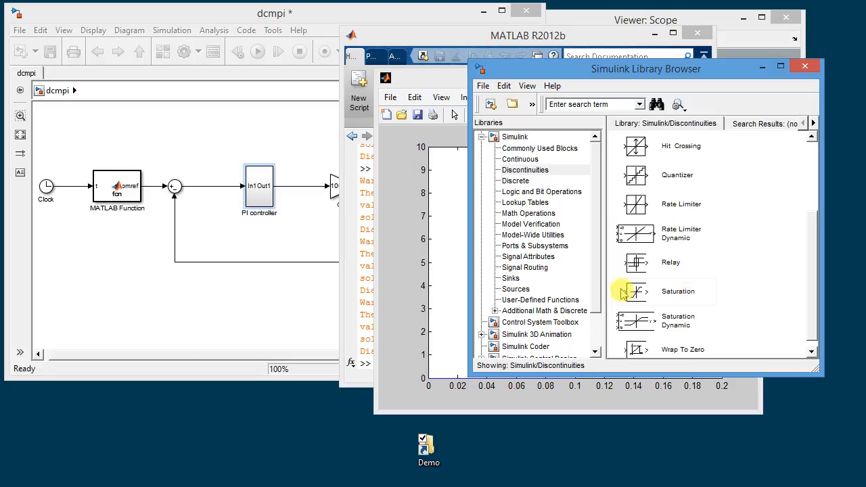
left_click(537, 269)
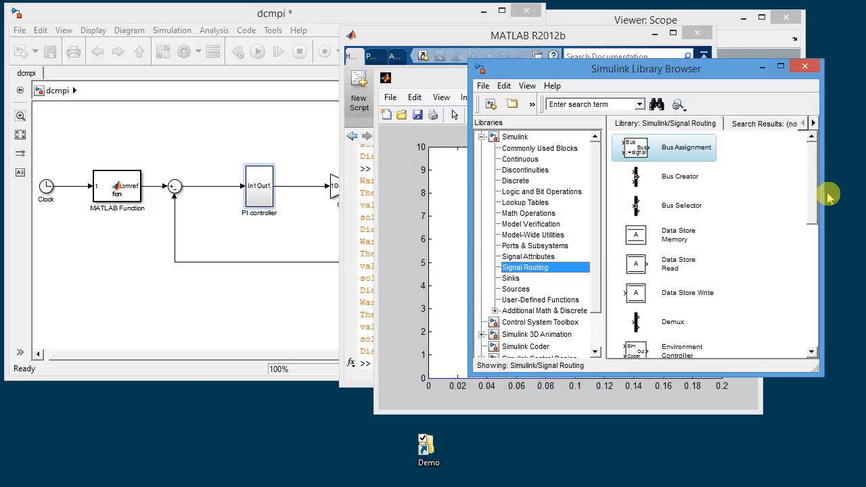
left_click_drag(819, 189, 792, 296)
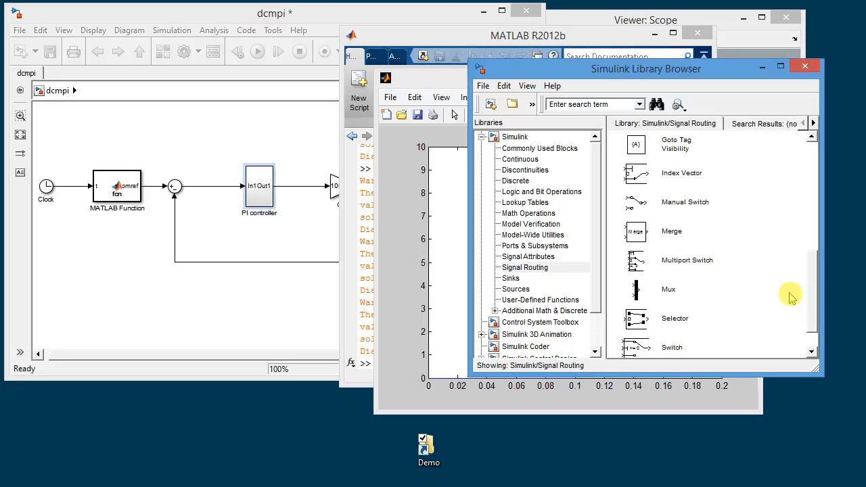
left_click(306, 203)
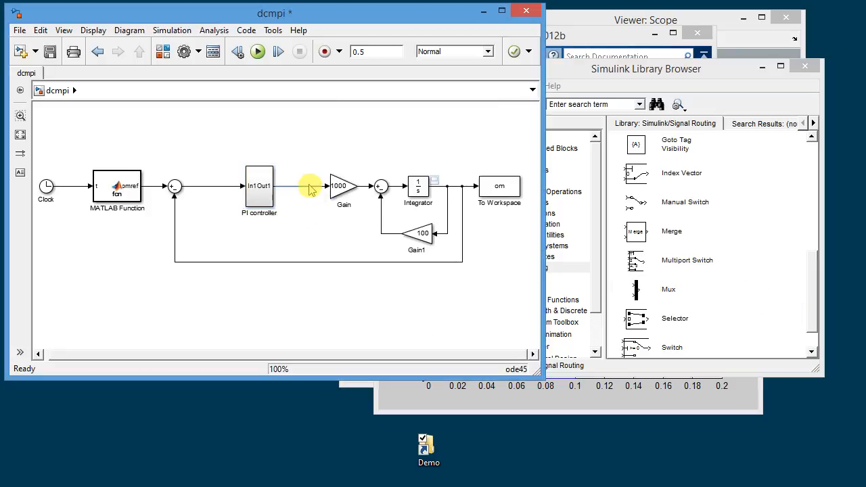
left_click(339, 193)
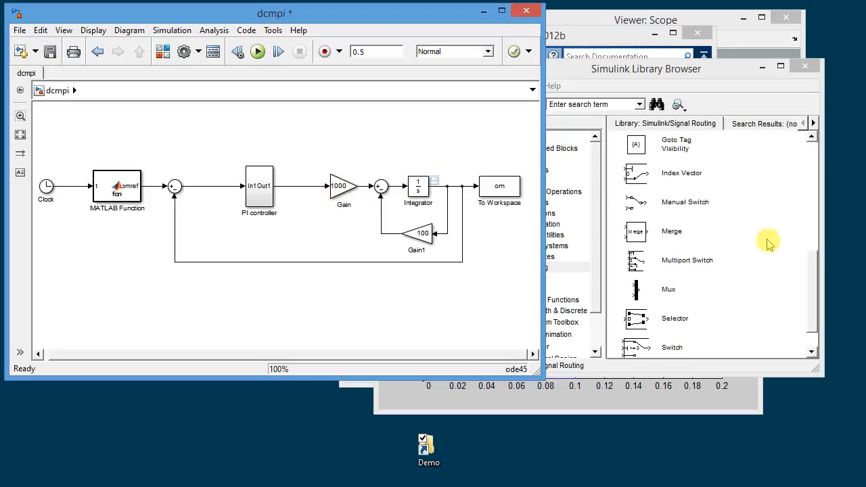
left_click(816, 274)
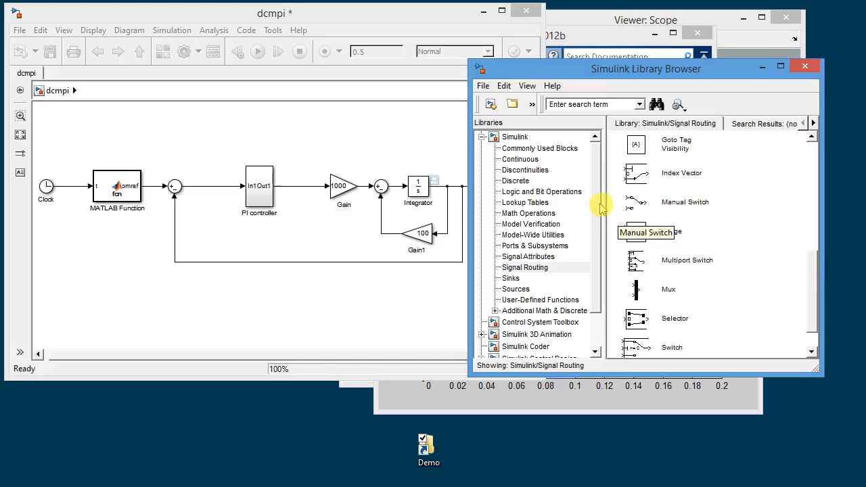
left_click(137, 192)
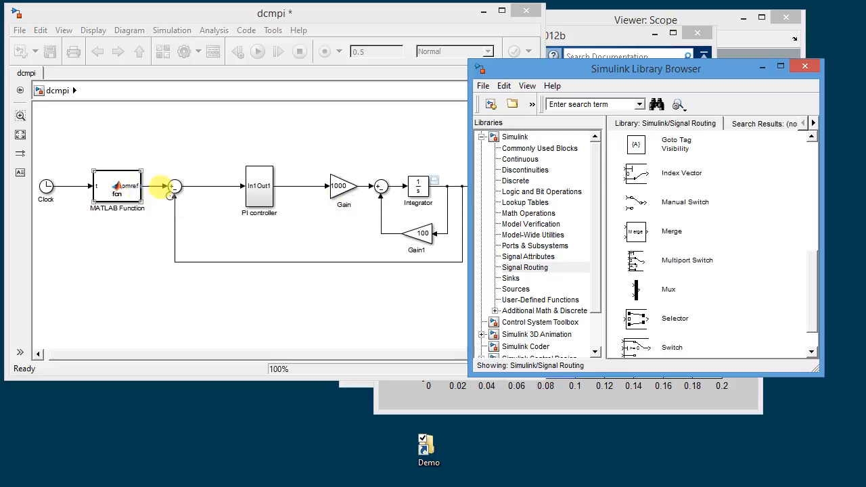
left_click(226, 172)
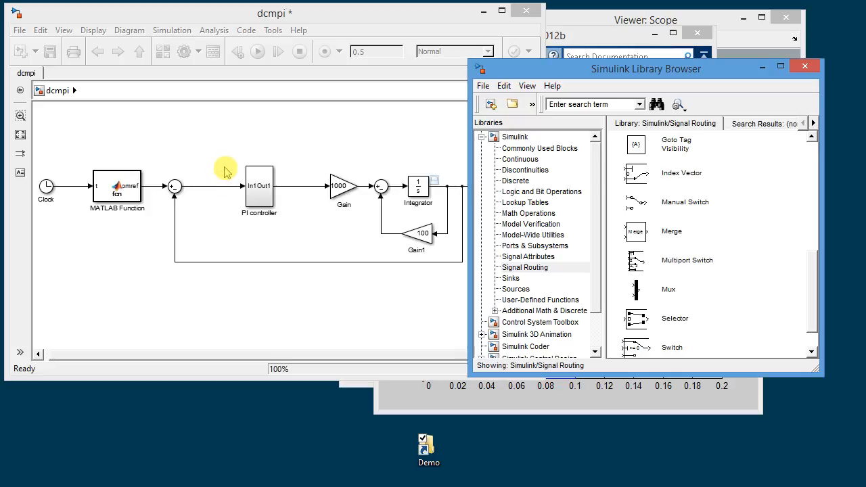